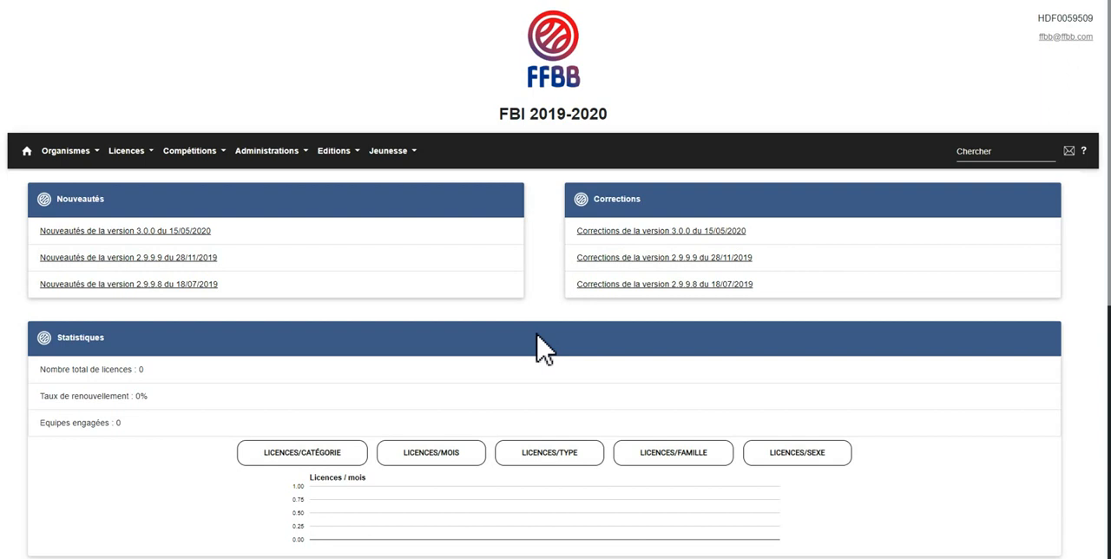
Open the pre-registration management page for licences and start creating a new pre-registration.
click(130, 154)
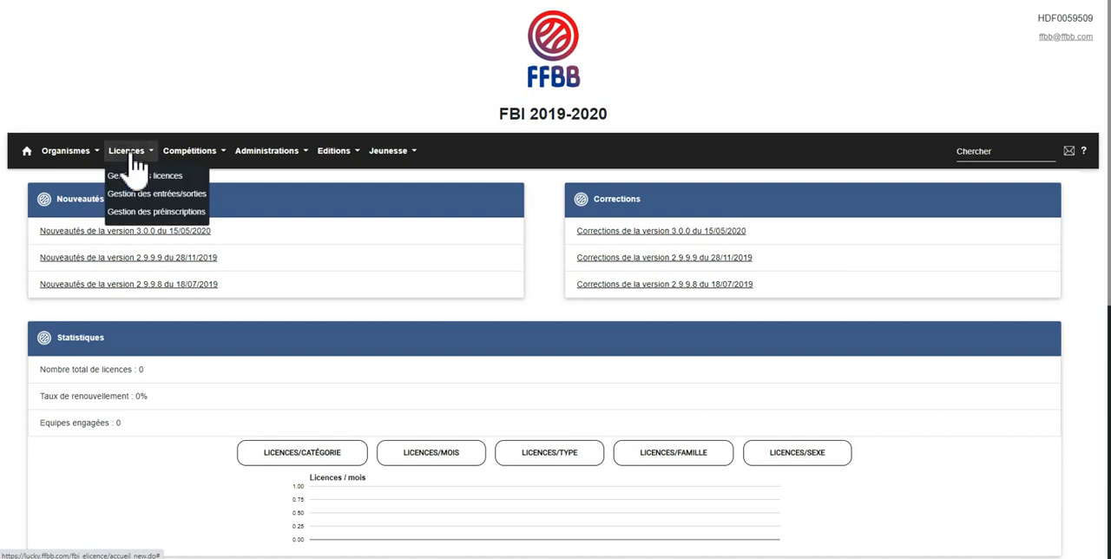
click(139, 216)
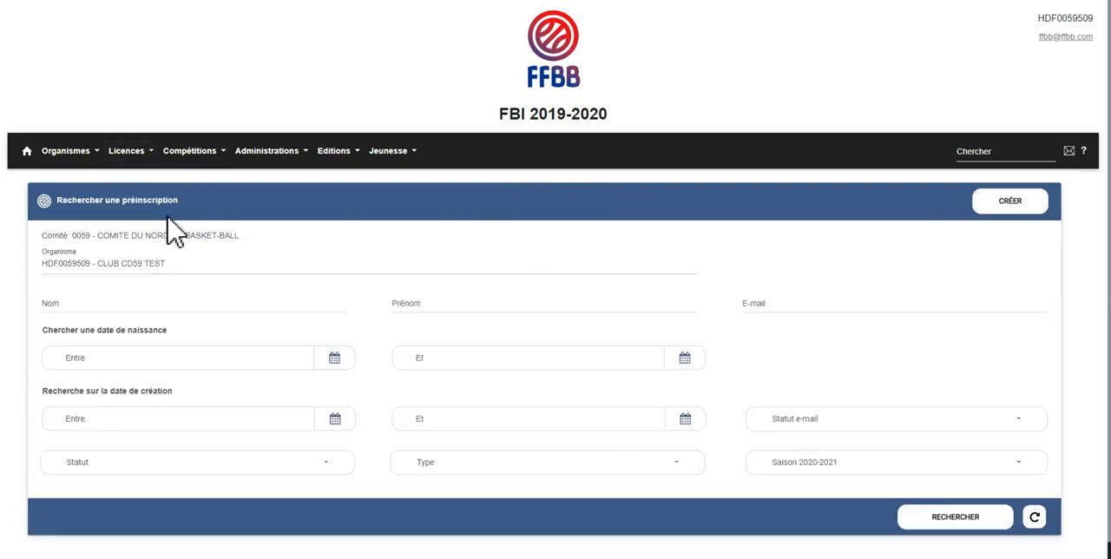
click(1011, 207)
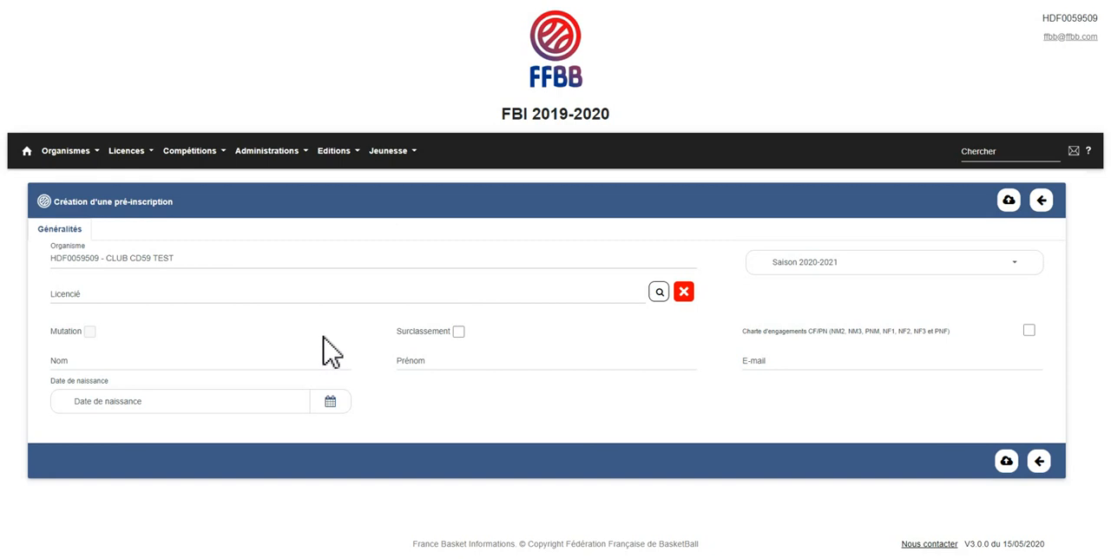
Open the licensee search for the pre-registration and enter the member's surname as a search criterion.
click(659, 293)
click(322, 112)
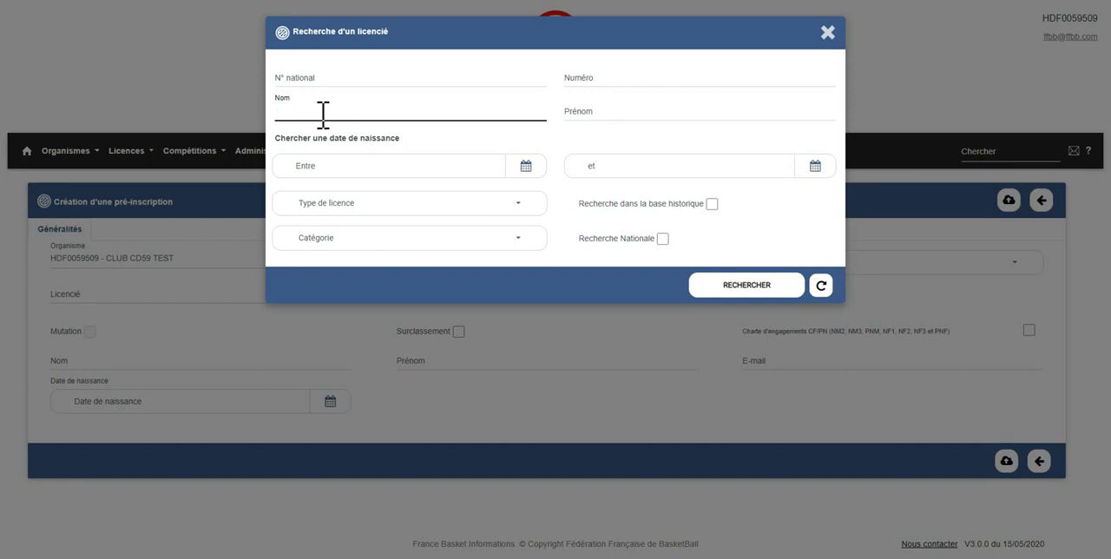
text(CREATION)
Set the start of the birth-date search range to the member's date of birth using the calendar.
click(374, 167)
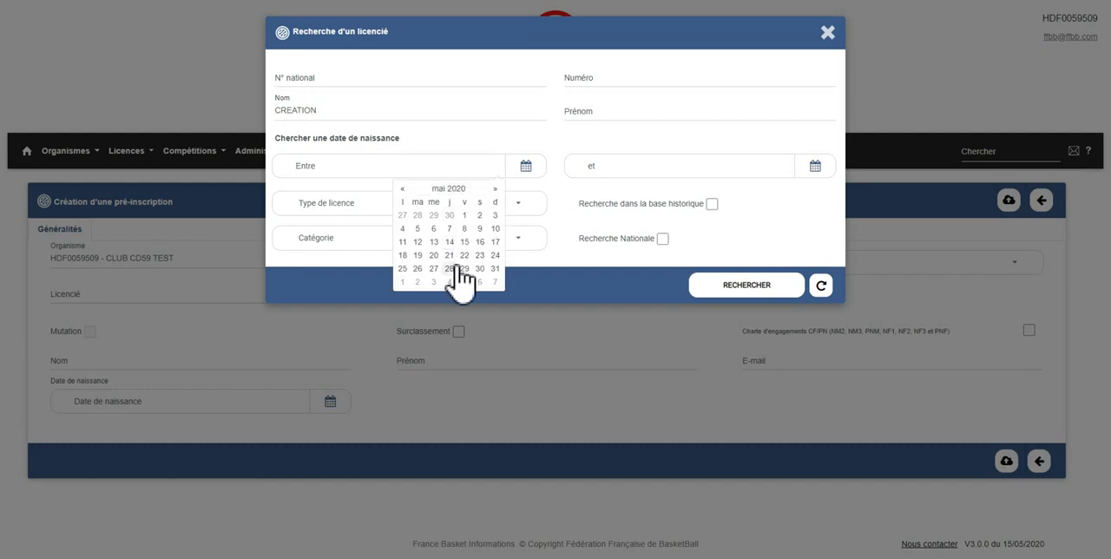
click(457, 188)
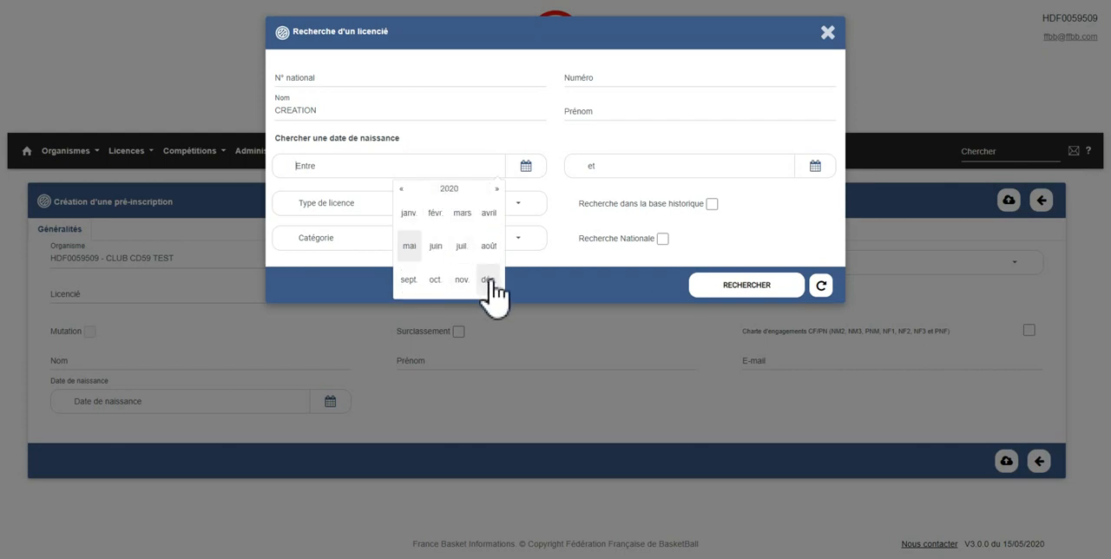
click(453, 189)
click(402, 188)
click(401, 188)
click(402, 188)
click(402, 189)
click(402, 188)
click(402, 189)
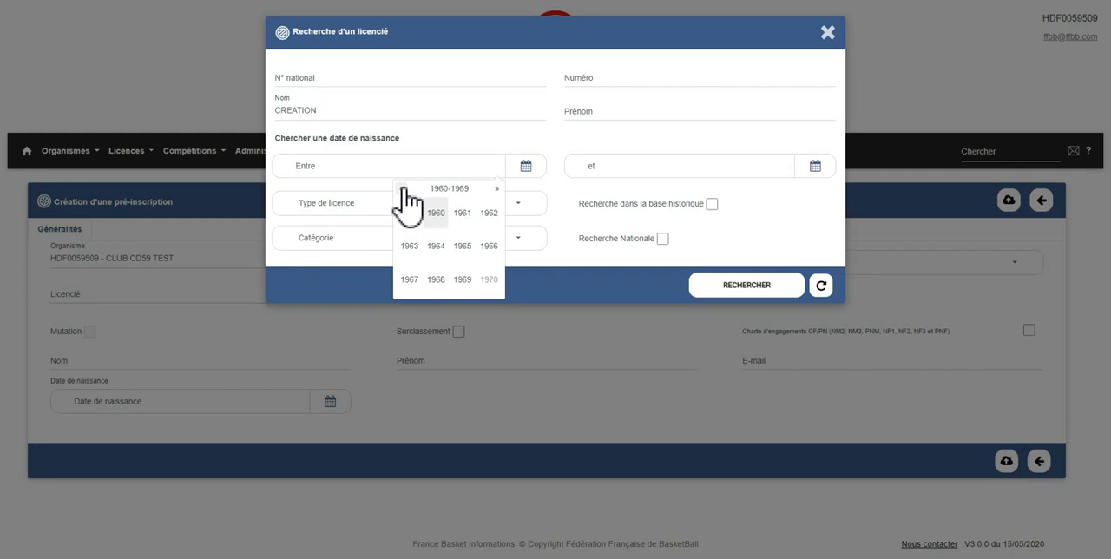
click(499, 189)
click(462, 214)
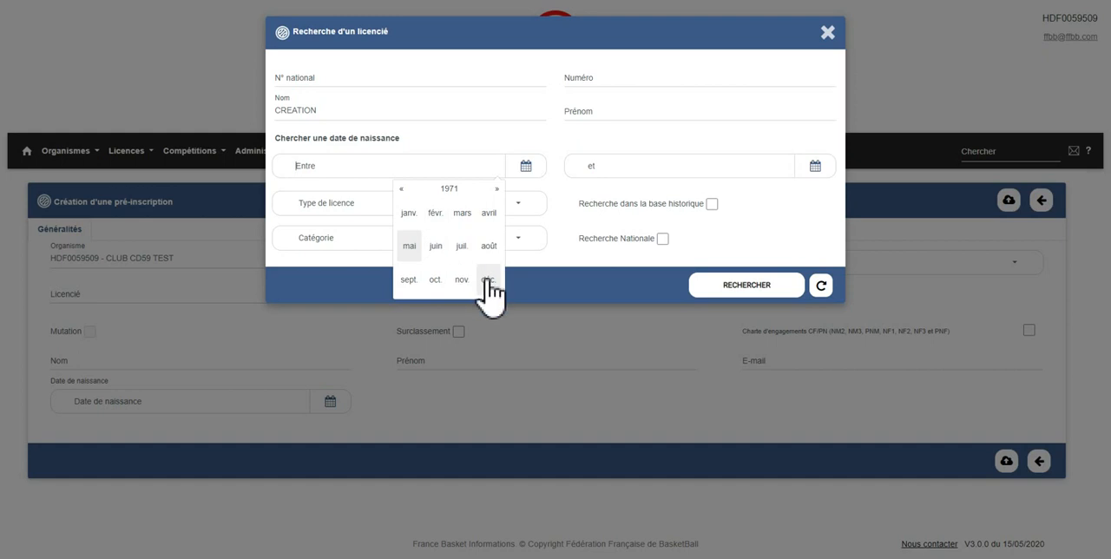
click(488, 278)
click(481, 258)
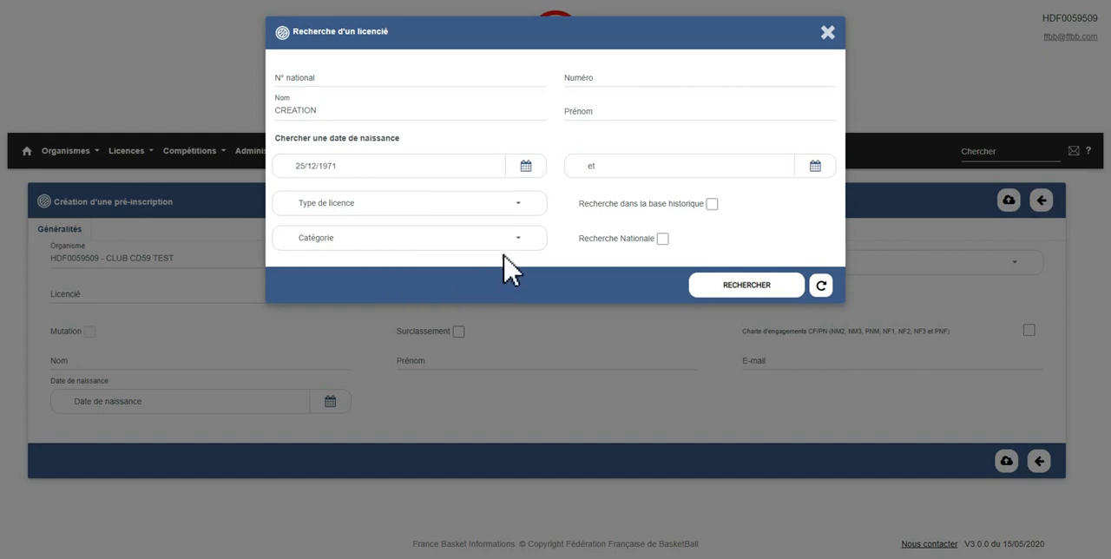
Set the end of the birth-date range to the same date of birth and search for the licensee.
click(814, 166)
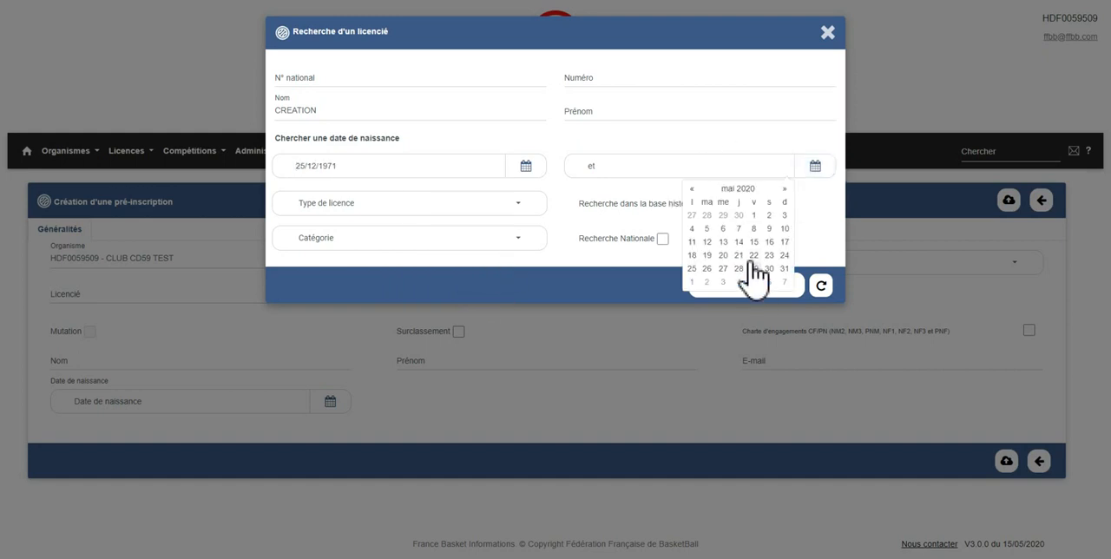
click(738, 188)
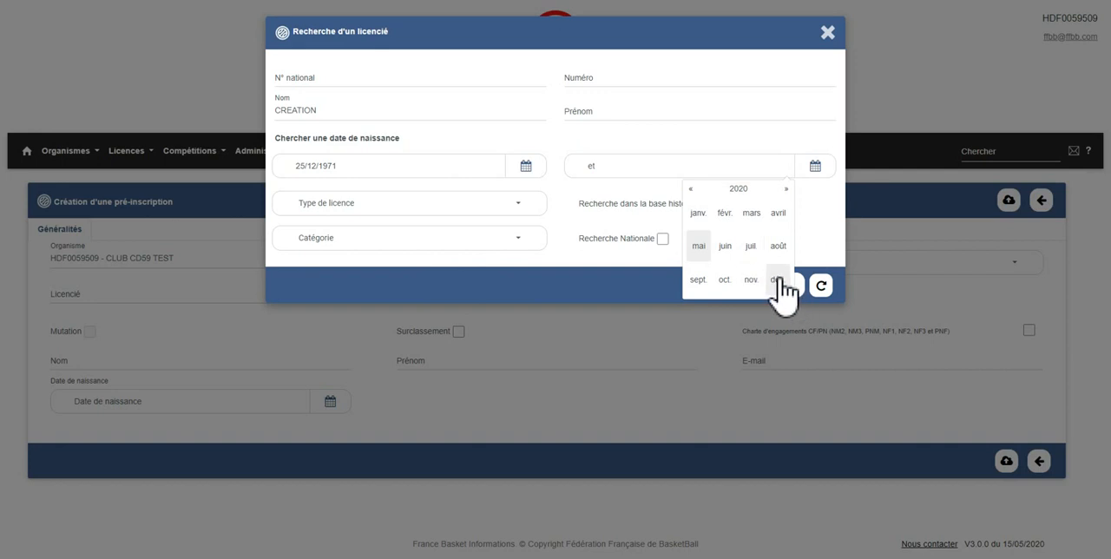
click(740, 188)
click(697, 194)
click(697, 193)
click(698, 193)
click(698, 194)
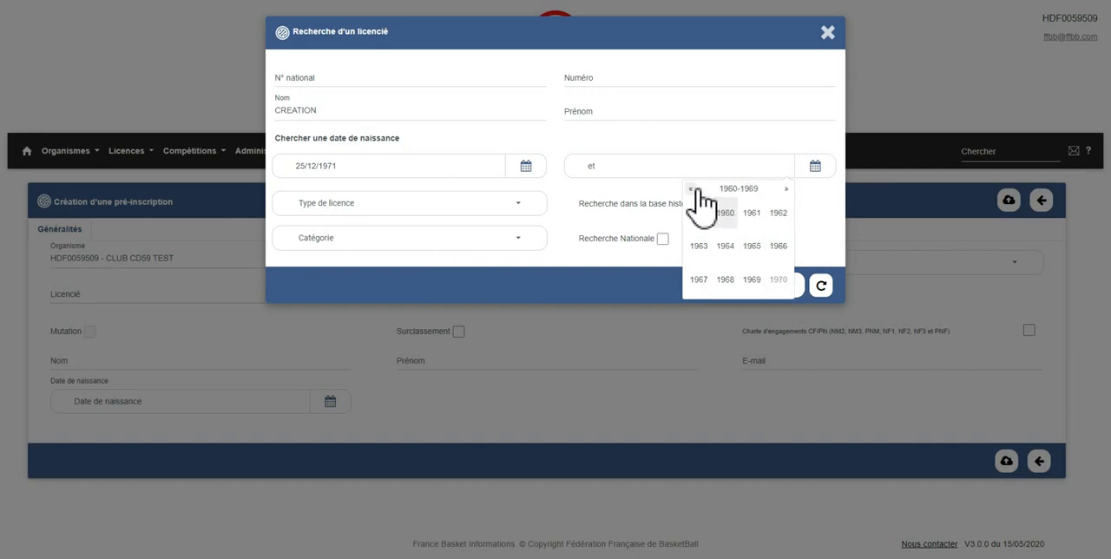
click(760, 217)
click(779, 279)
click(772, 258)
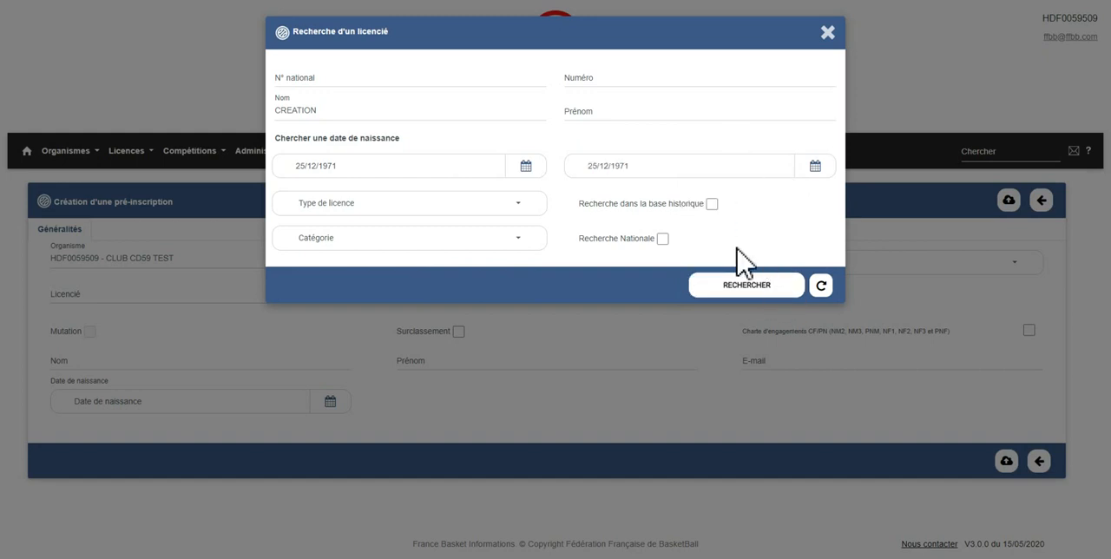
click(745, 286)
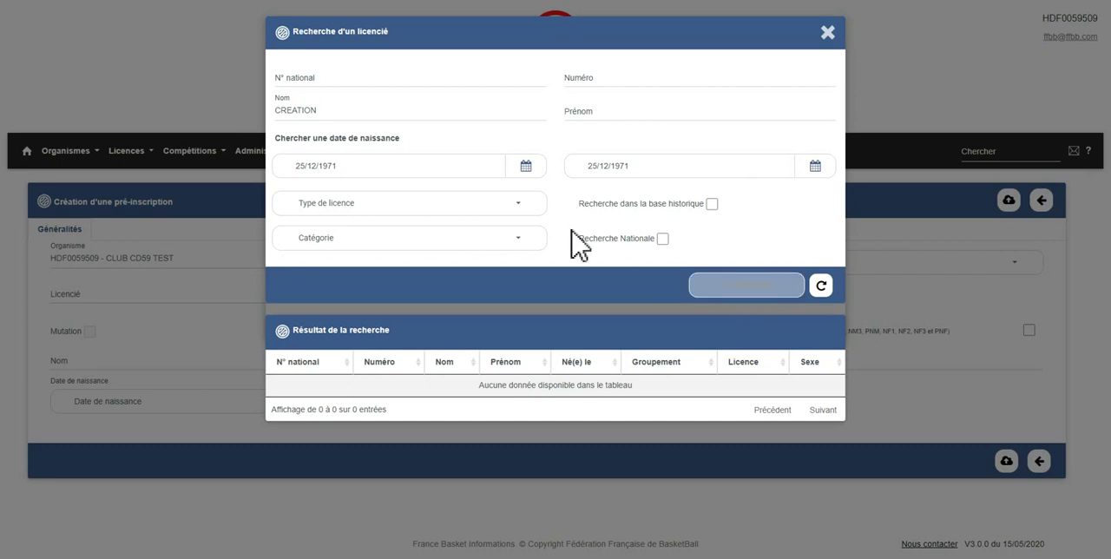
Clear both the start and end dates of the birth-date search range.
triple_click(384, 168)
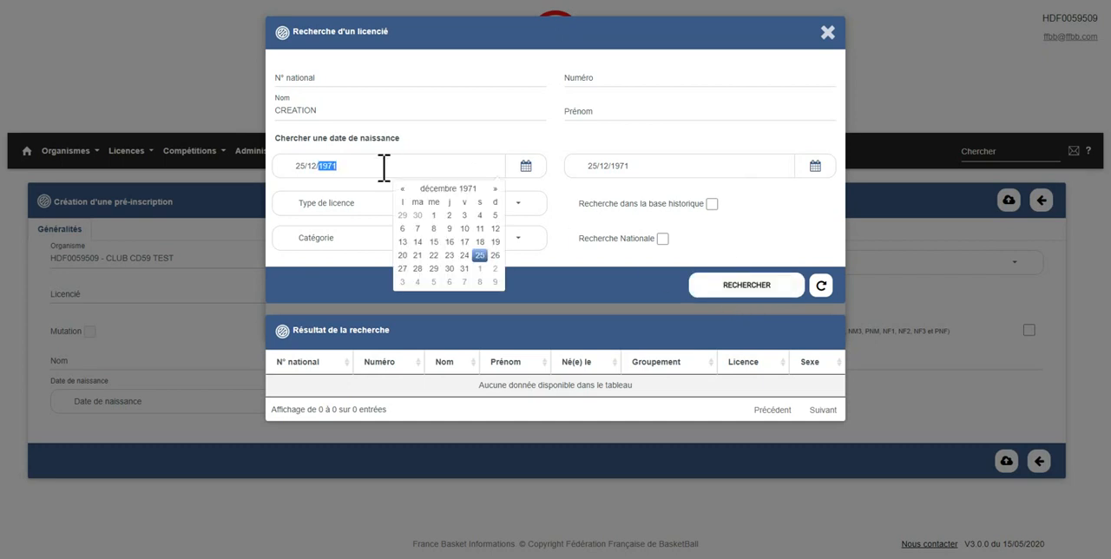
key(BackSpace)
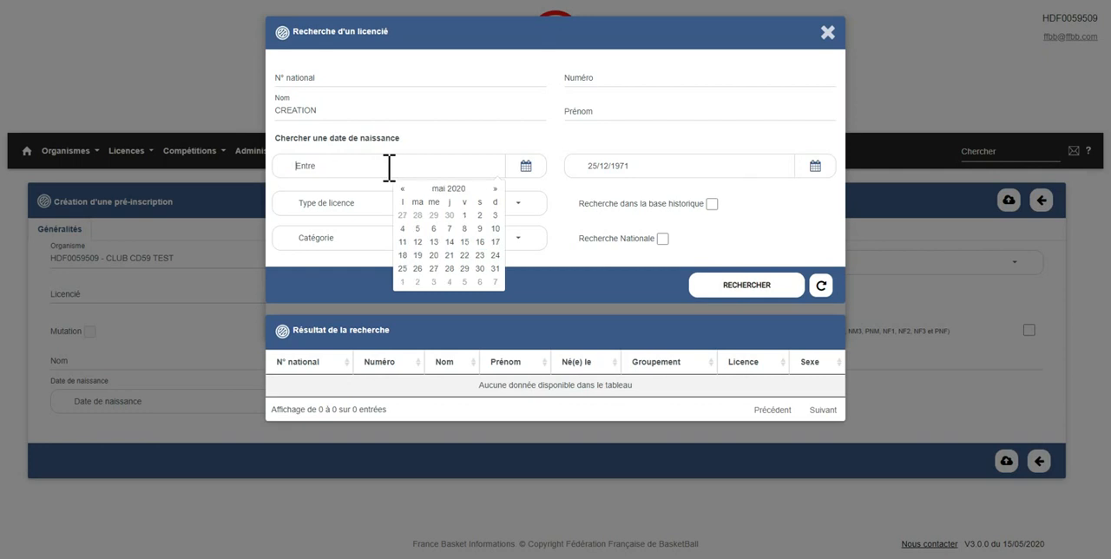
triple_click(611, 168)
key(BackSpace)
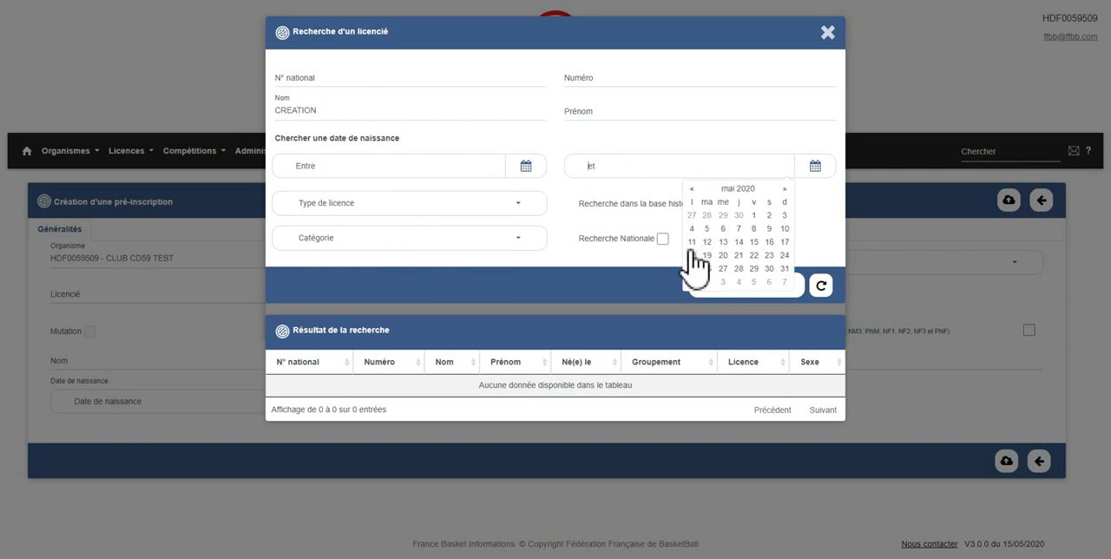
Try to enter the member's date of birth as the range start without separators.
click(392, 173)
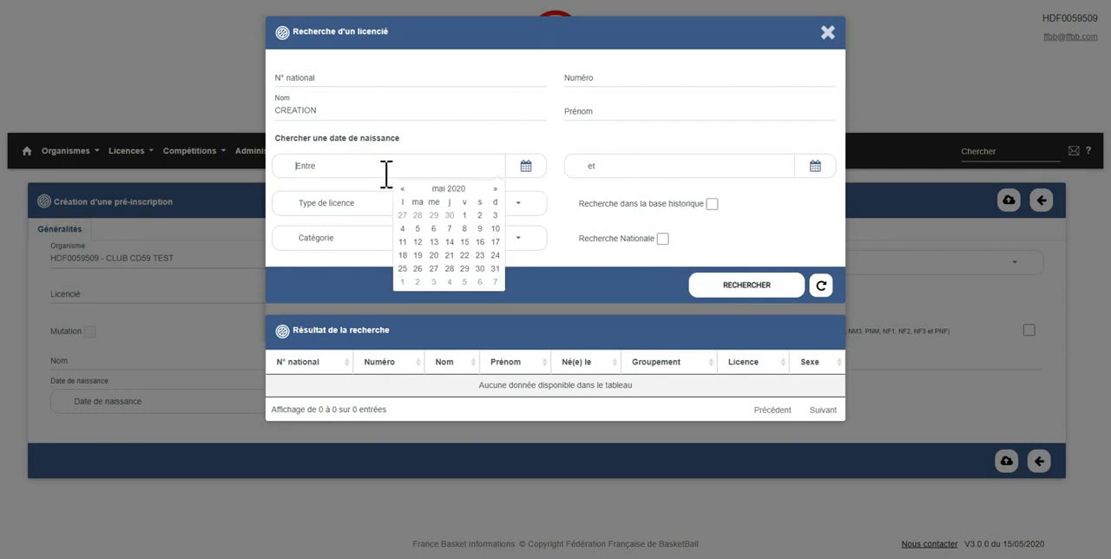
text(25121971)
key(Tab)
double_click(412, 168)
click(453, 189)
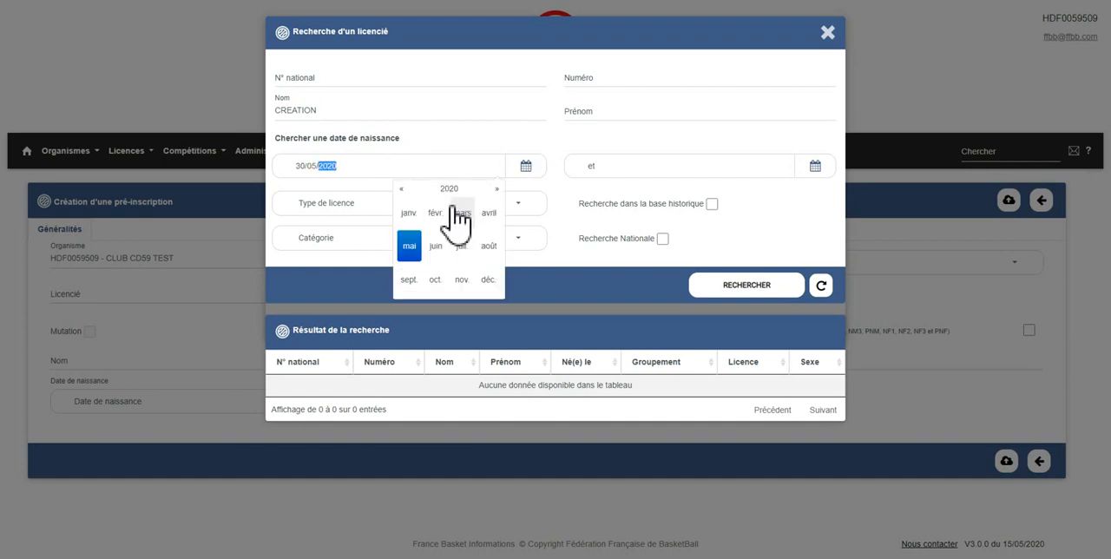
Enter the member's date of birth, with slashes, as both the start and end of the birth-date range.
triple_click(361, 168)
text(25/12/1971)
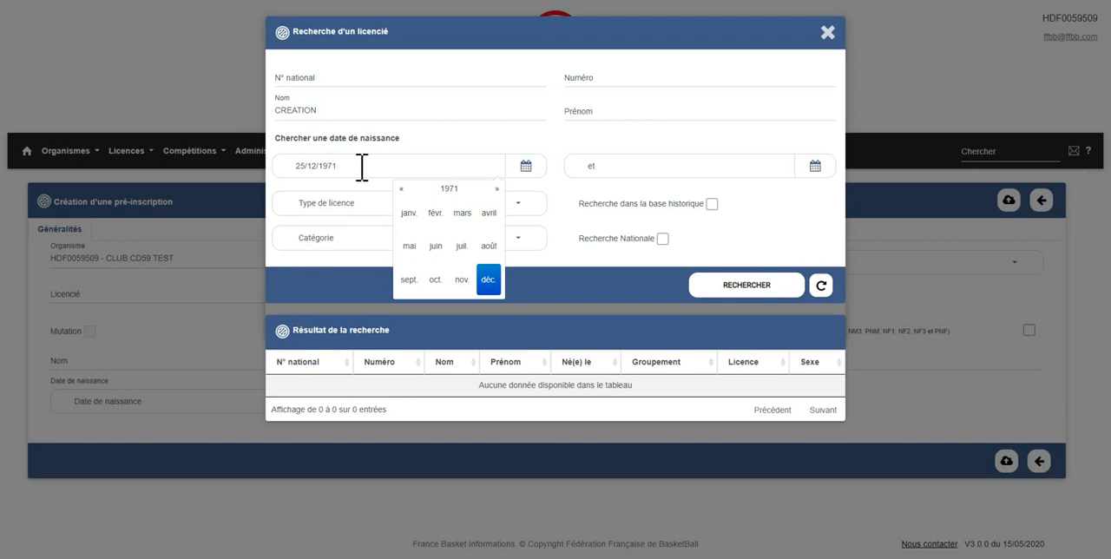
key(Return)
key(Tab)
text(25/12)
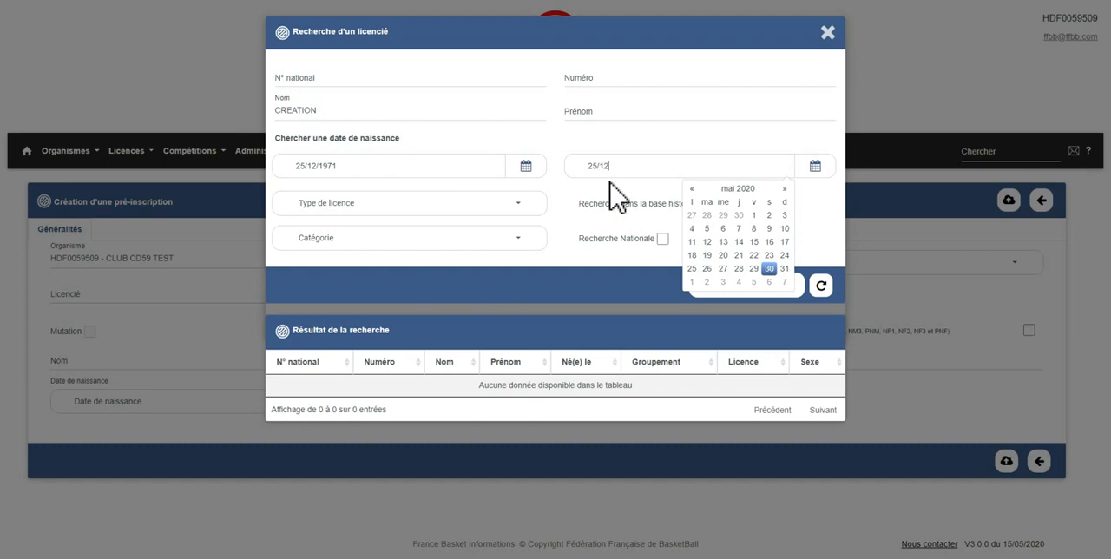
text(/1971)
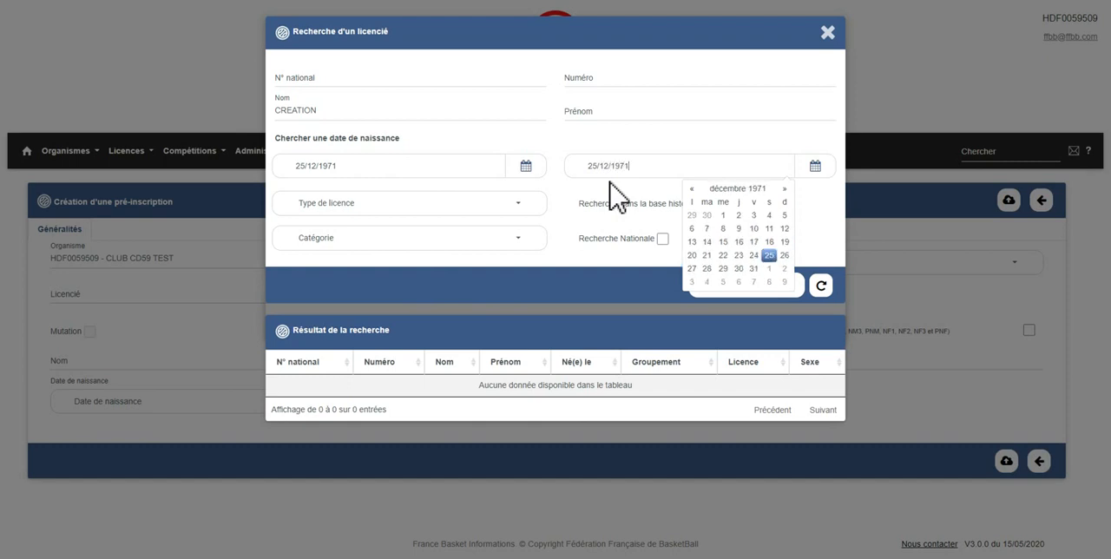
click(812, 219)
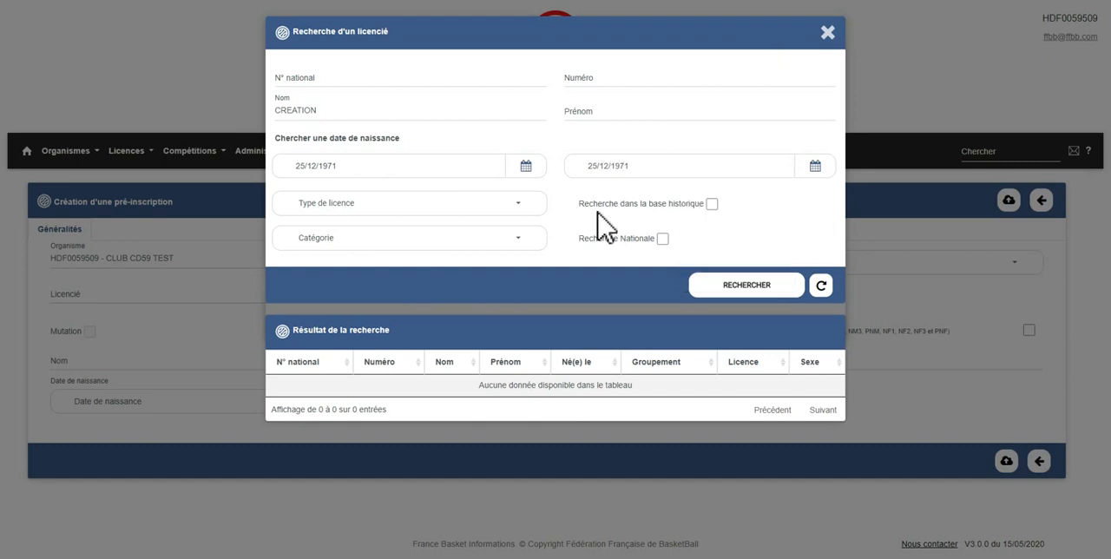
Search again with the historical database included and select the matching licensee for the pre-registration.
click(711, 204)
click(743, 289)
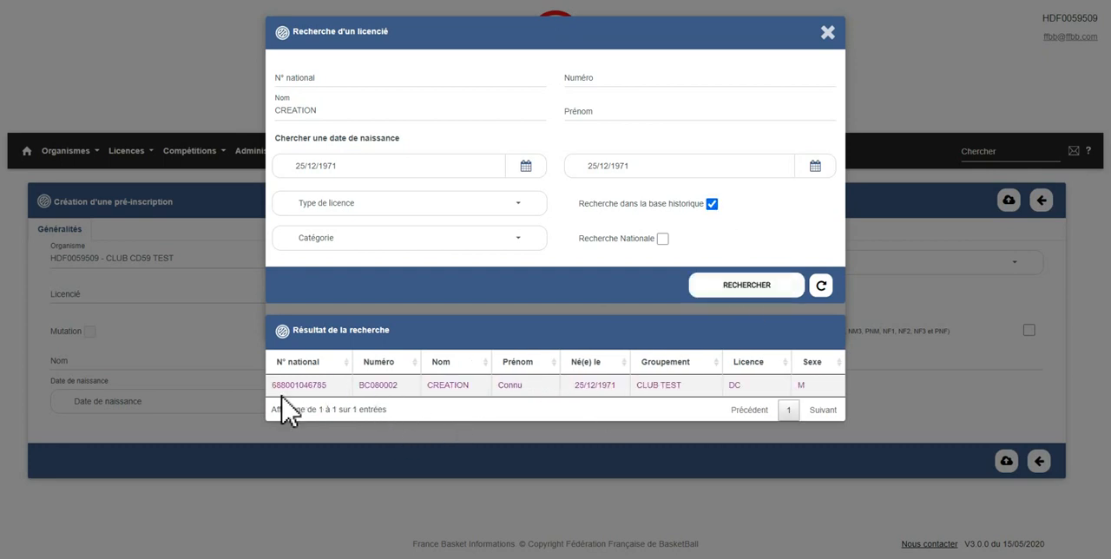
click(511, 386)
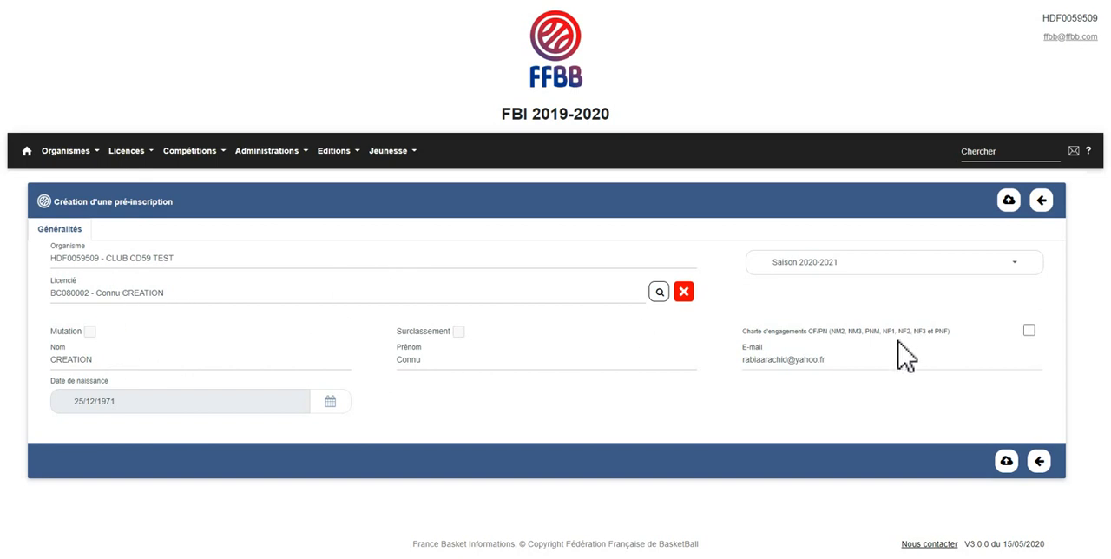
Replace the licensee's e-mail with the new contact address and save the pre-registration.
click(840, 363)
triple_click(840, 363)
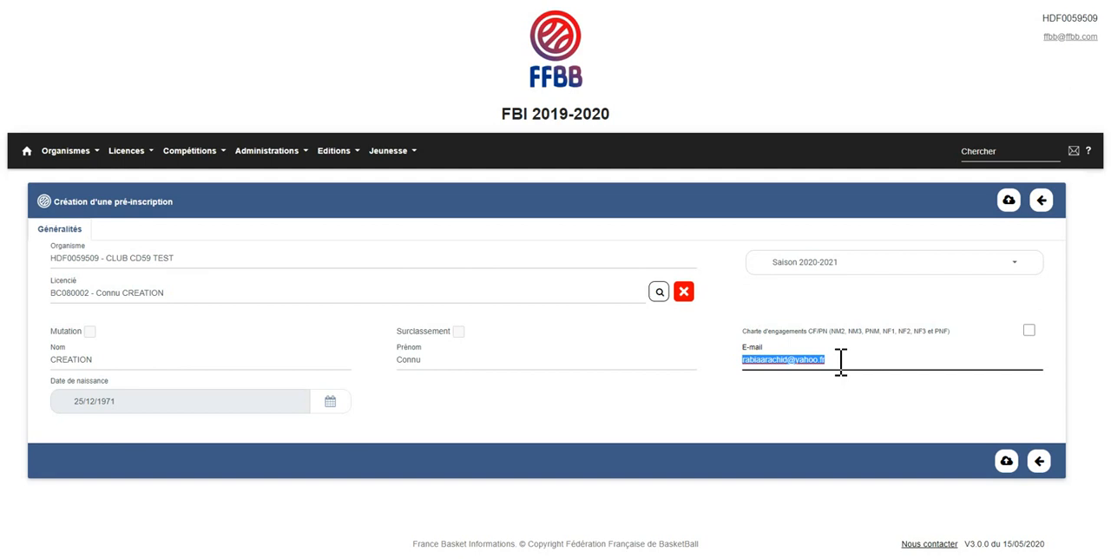
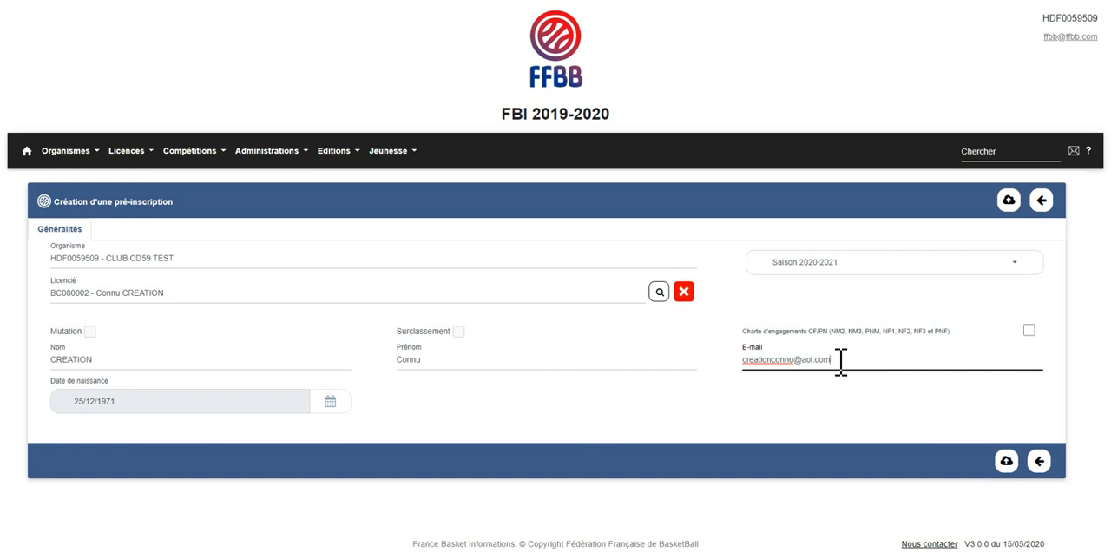
click(1007, 461)
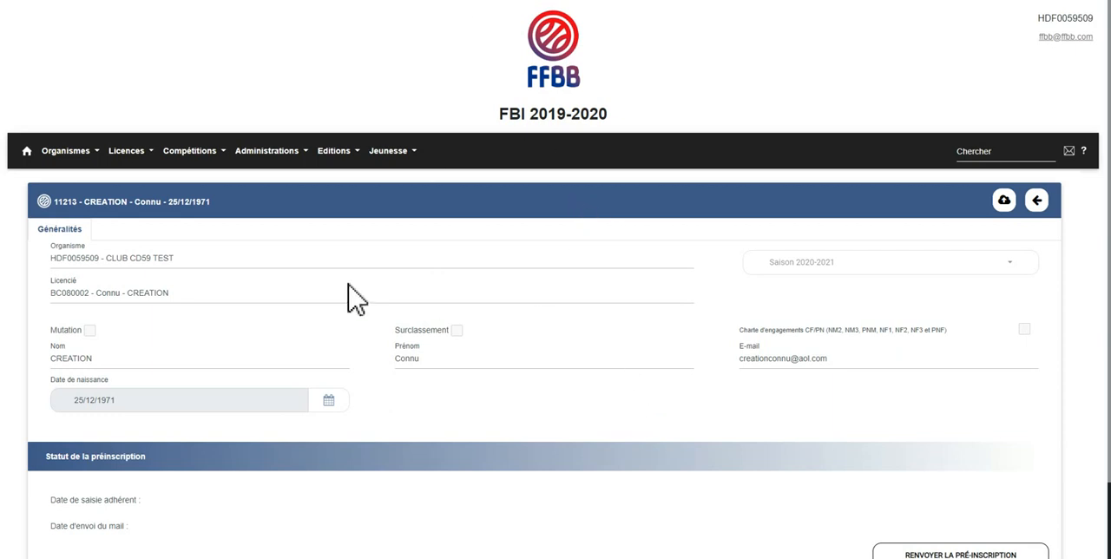
Leave the saved pre-registration and start creating another one from the pre-registration management page.
scroll(282, 379, down, 1)
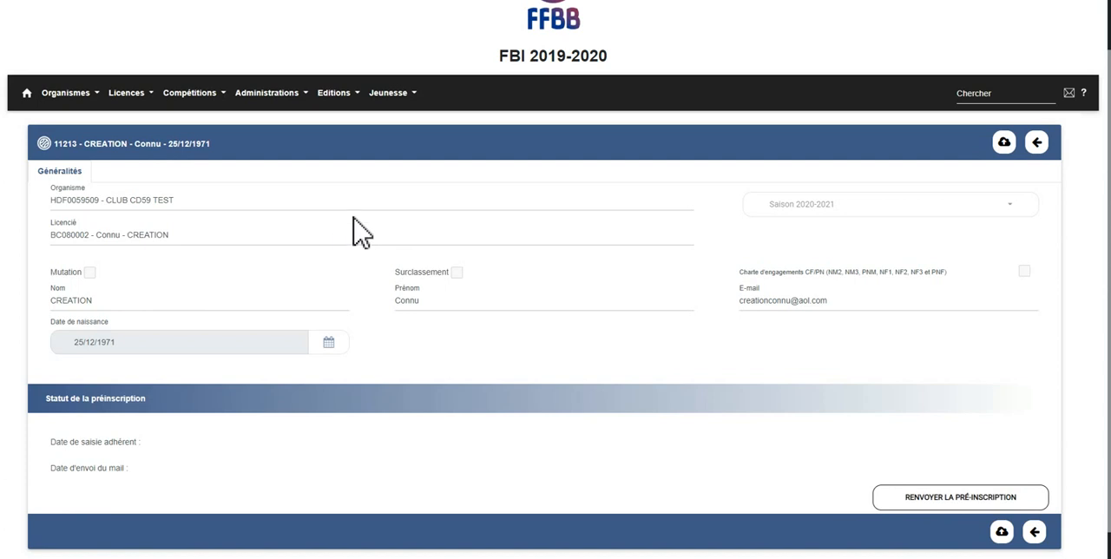
click(1042, 149)
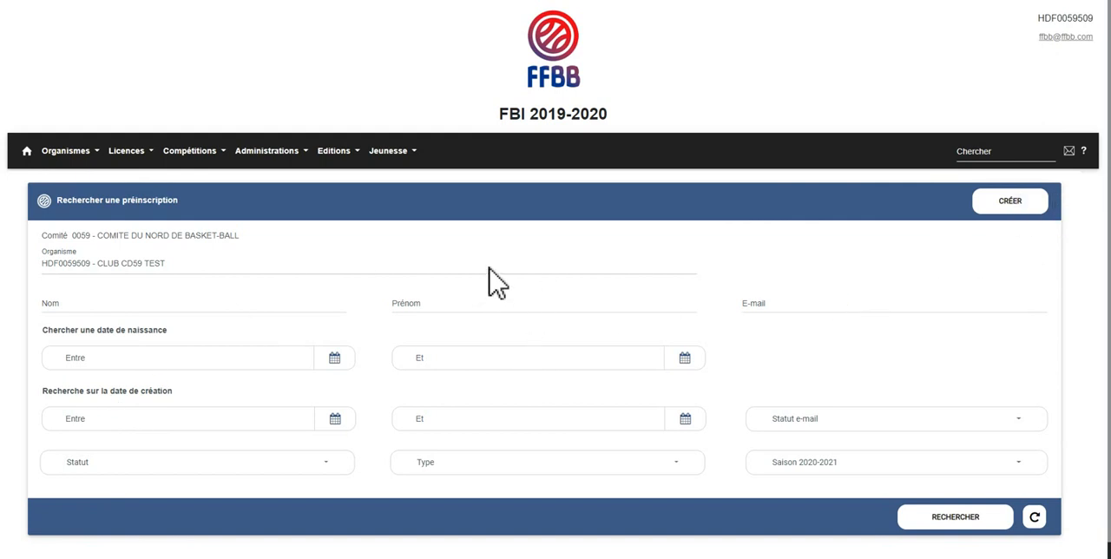
click(129, 151)
click(152, 214)
click(976, 205)
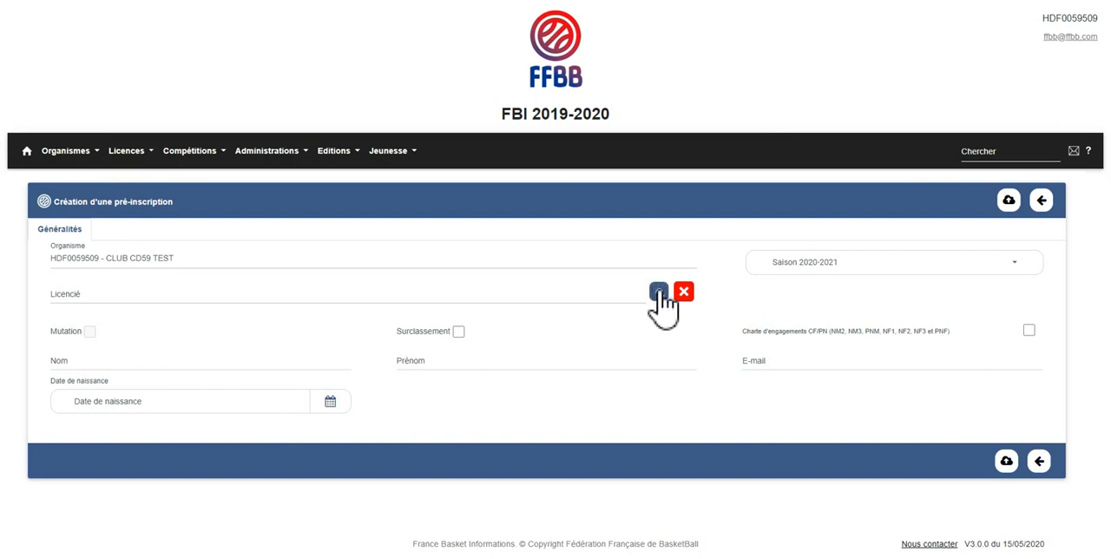
Enter the new member's surname and first name directly in the form, without selecting an existing licensee.
click(125, 365)
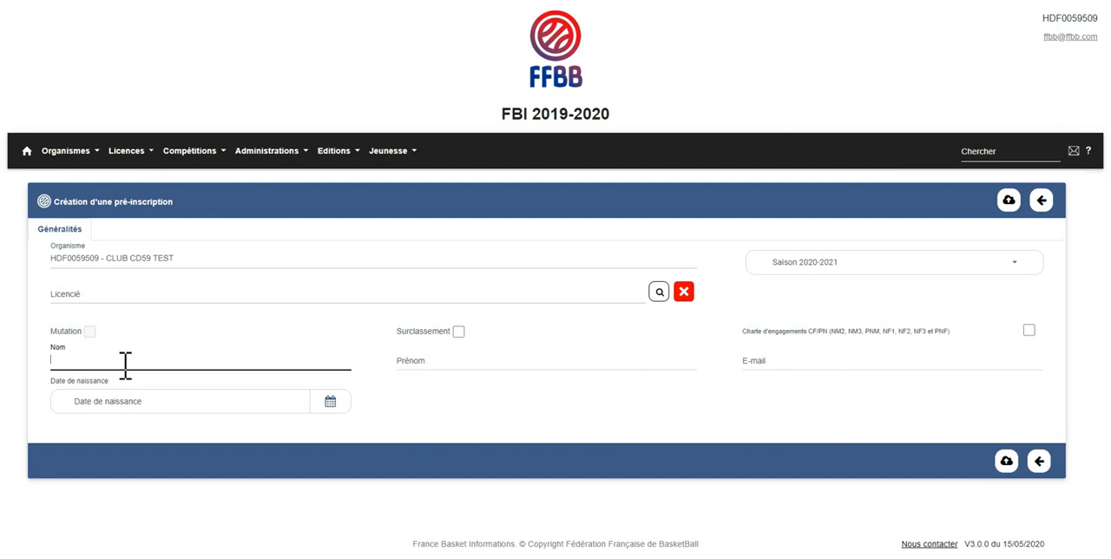
text(CREATION)
key(Tab)
text(NON)
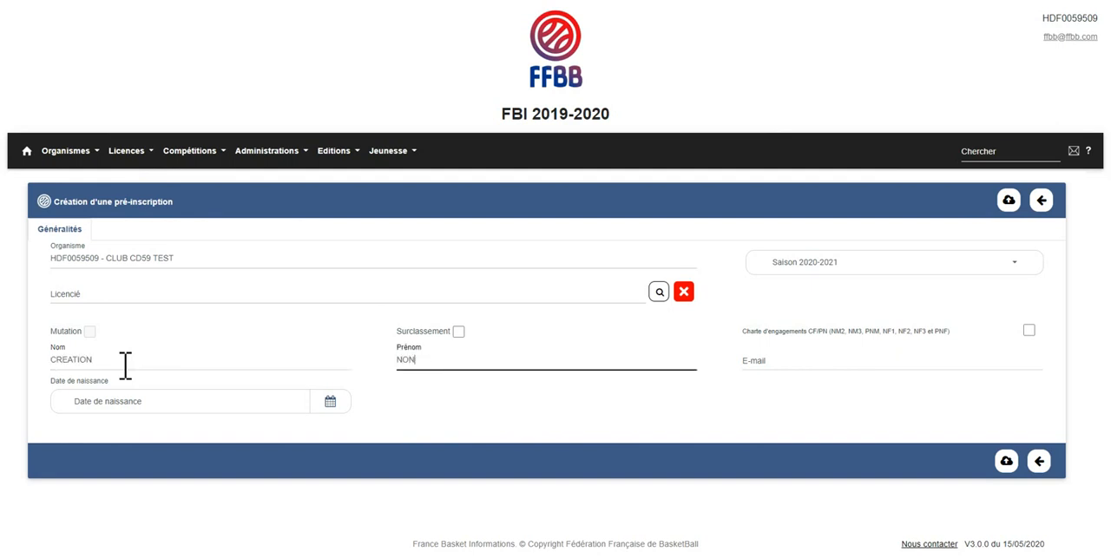
text(6CONNU)
key(BackSpace)
key(BackSpace)
key(BackSpace)
key(BackSpace)
key(BackSpace)
key(BackSpace)
text(CONNU)
key(Tab)
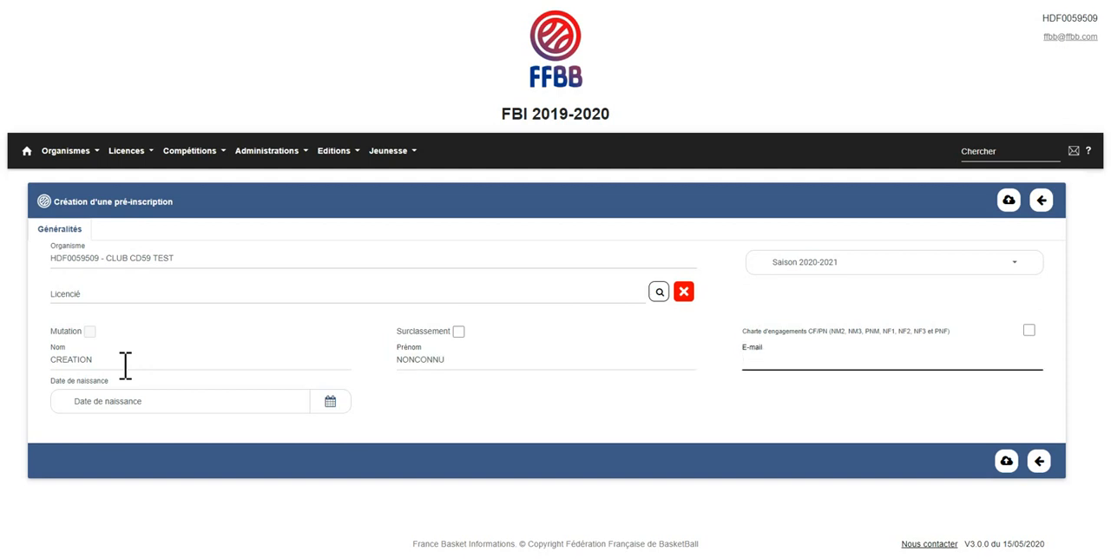
Fill in the new member's e-mail address and move on to the date of birth.
key(Tab)
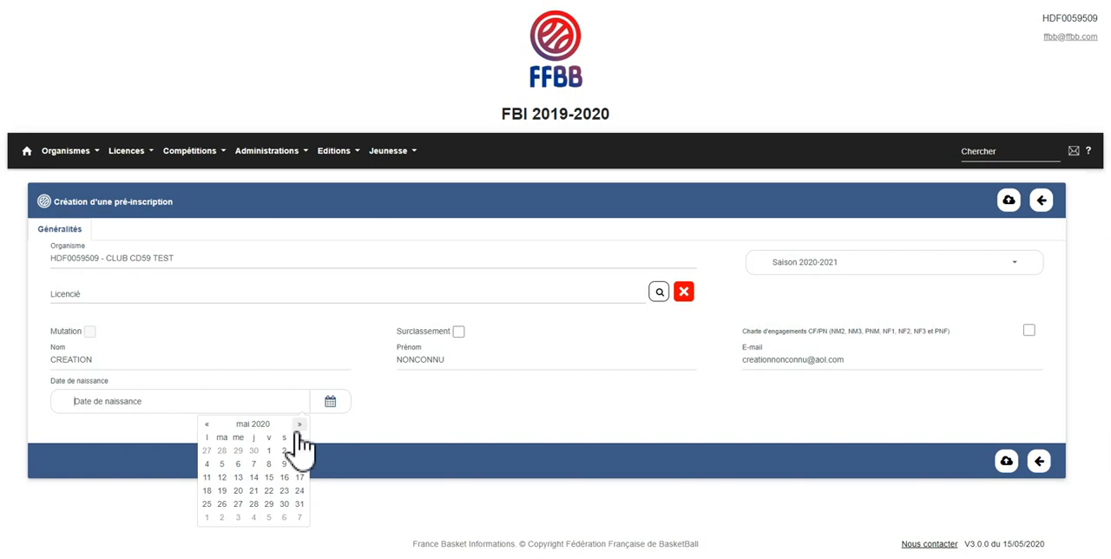
Pick the new member's date of birth from the calendar by choosing the decade, year, month and day.
click(255, 424)
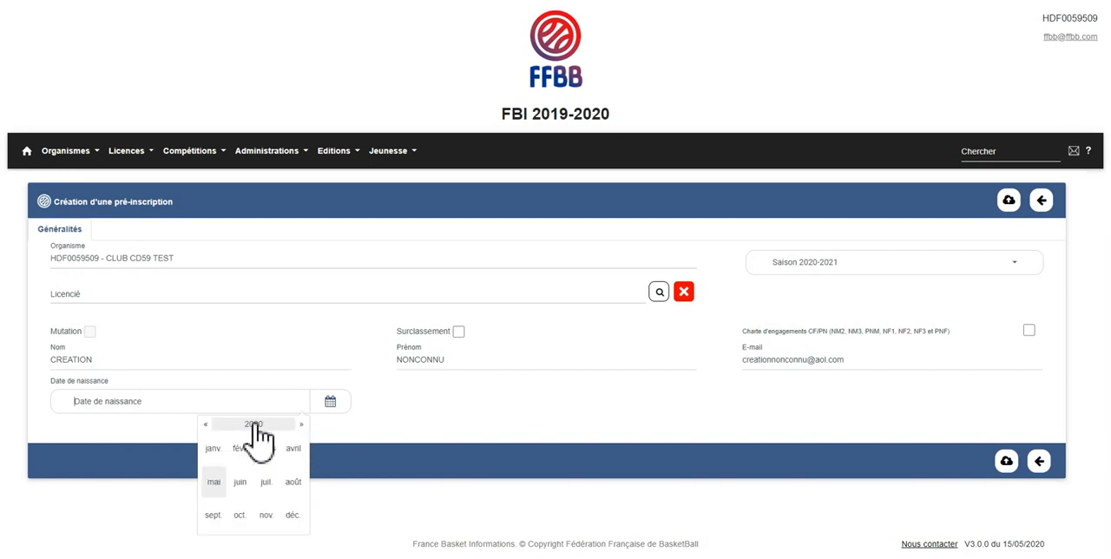
click(206, 424)
click(206, 424)
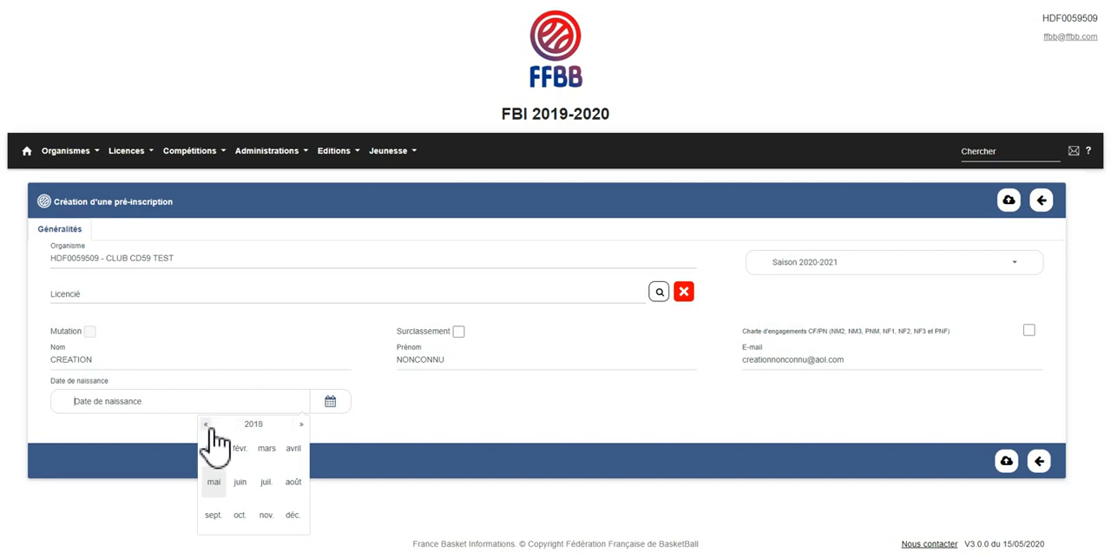
click(253, 424)
click(206, 425)
click(205, 424)
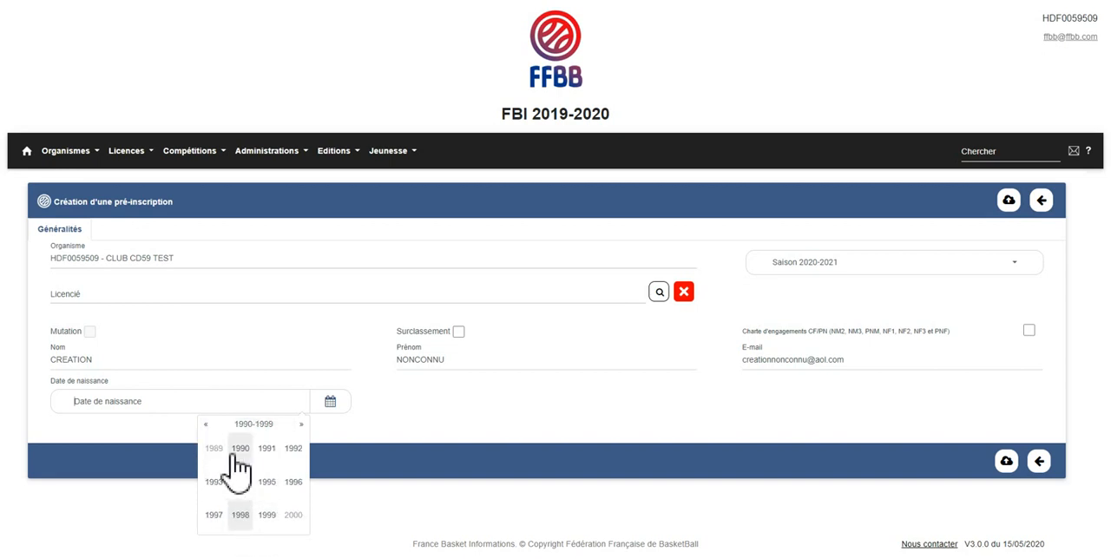
click(207, 424)
click(206, 425)
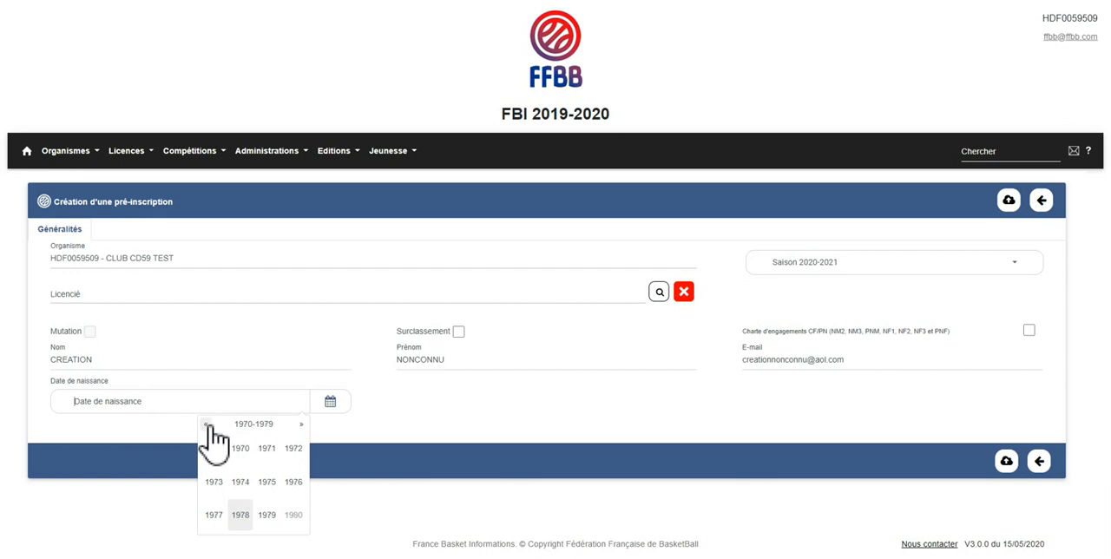
click(266, 448)
click(294, 515)
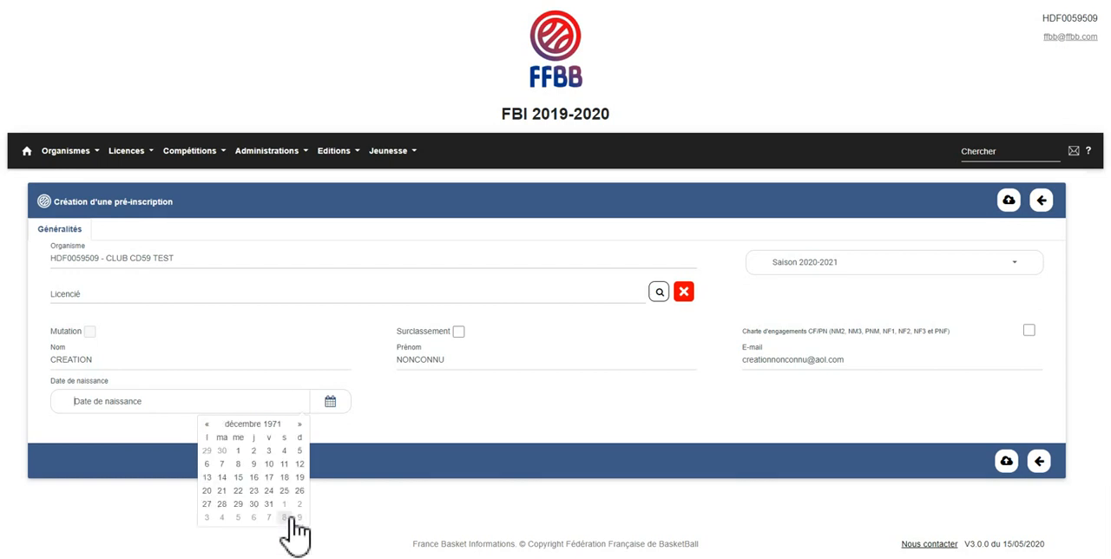
click(283, 491)
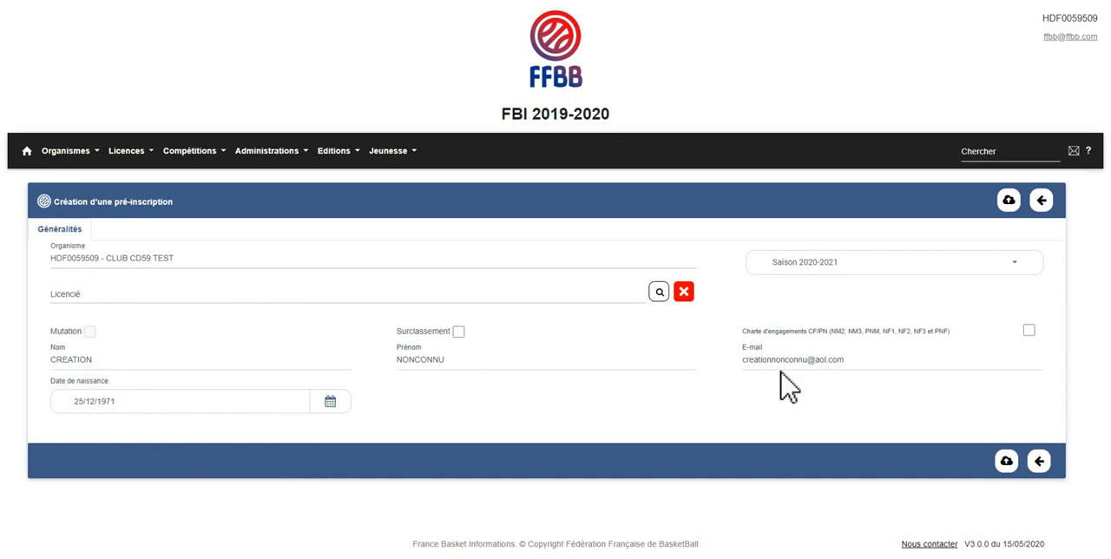
Save the new member's pre-registration and return to the pre-registration search page.
click(1007, 461)
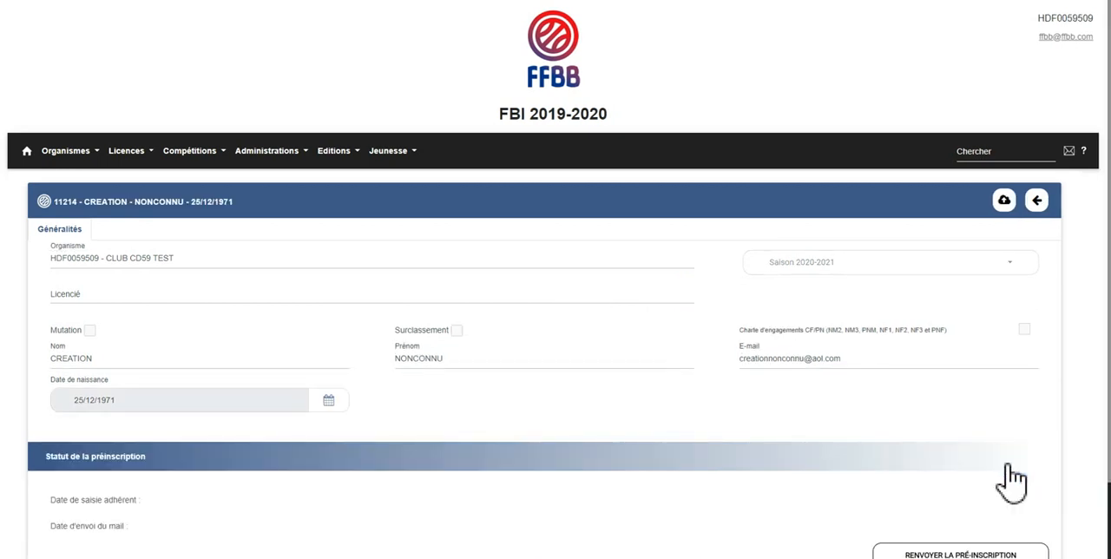
click(1038, 206)
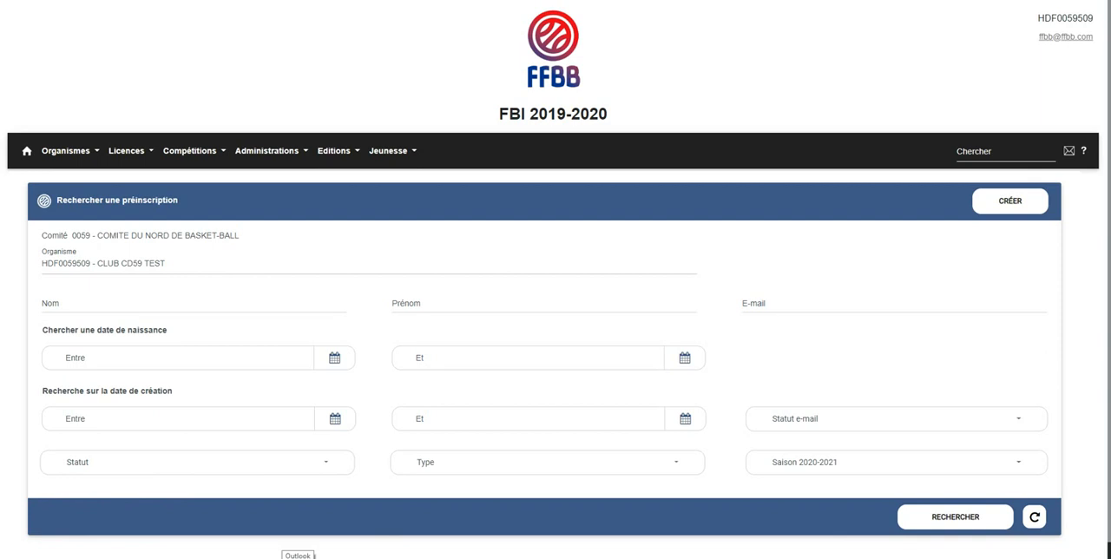
Switch to Outlook to view the FFBB account's inbox, and return to the FBI pre-registration search page.
click(298, 558)
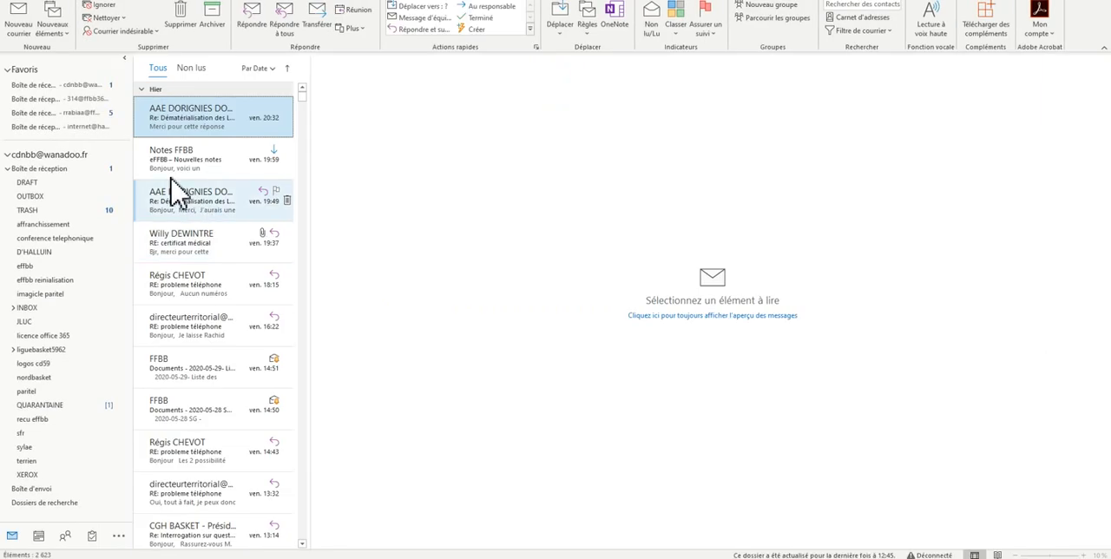
click(89, 114)
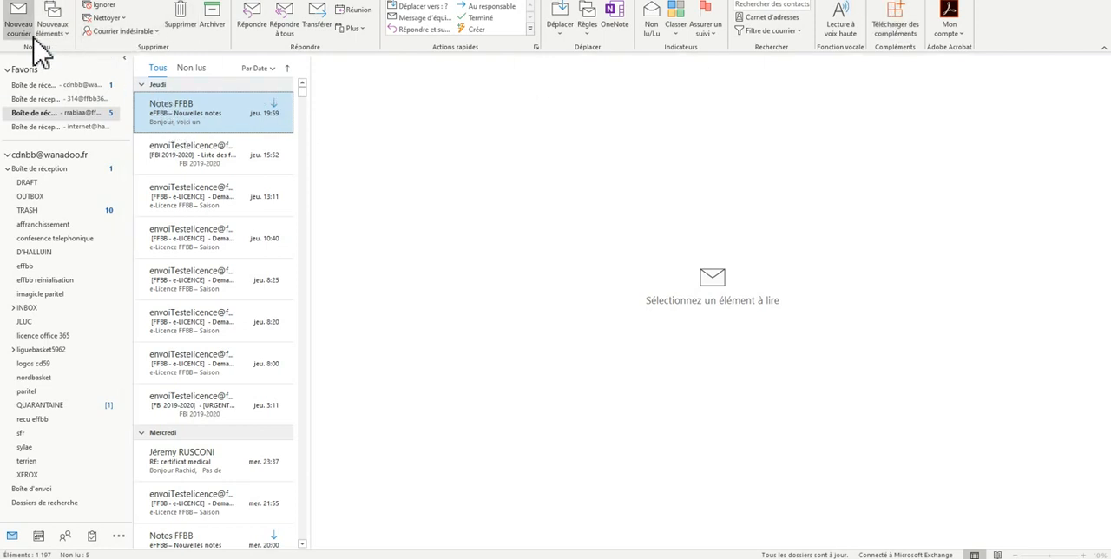
click(27, 2)
click(29, 7)
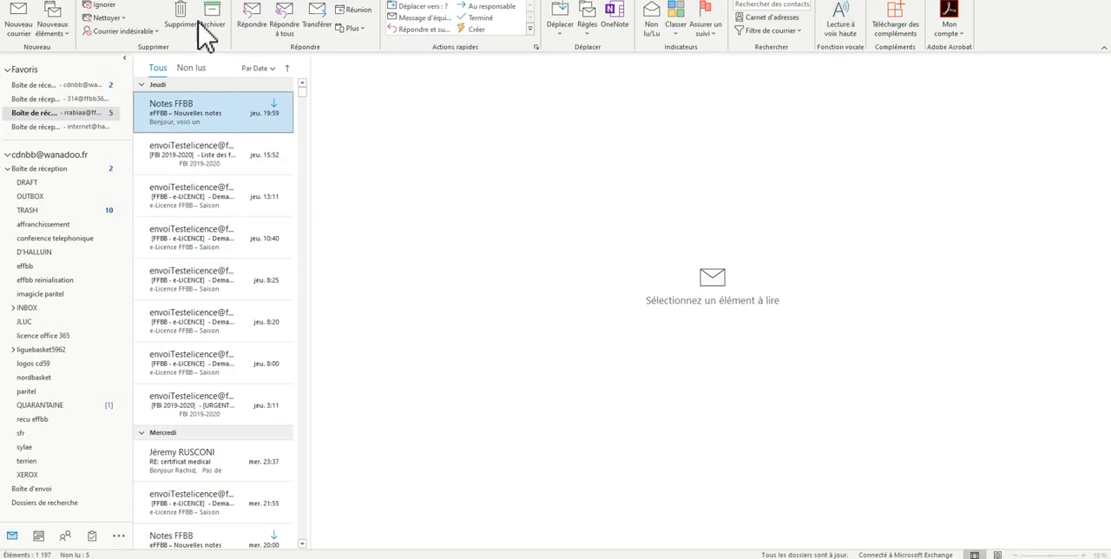
click(16, 6)
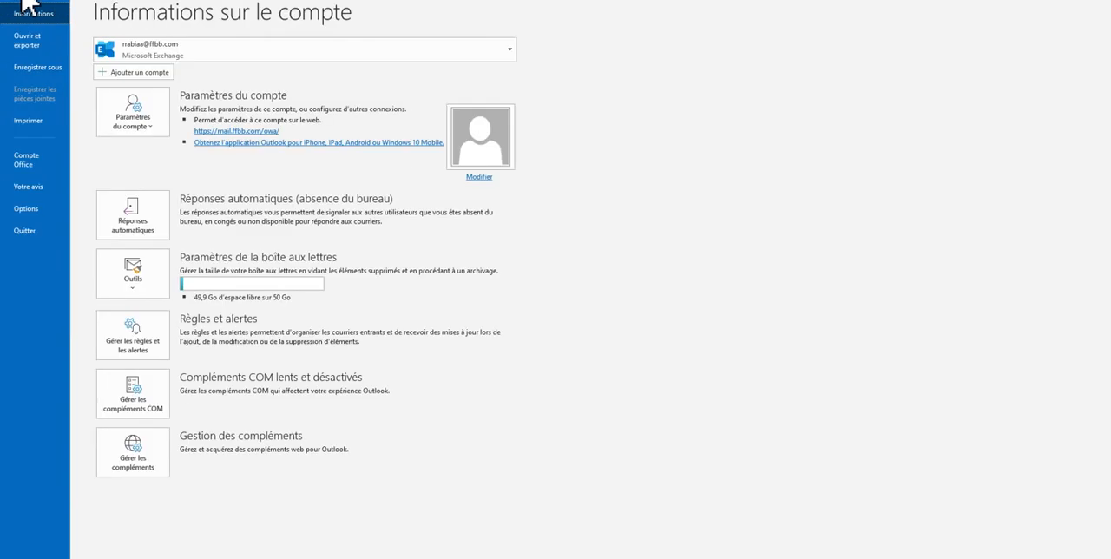
click(23, 2)
click(24, 0)
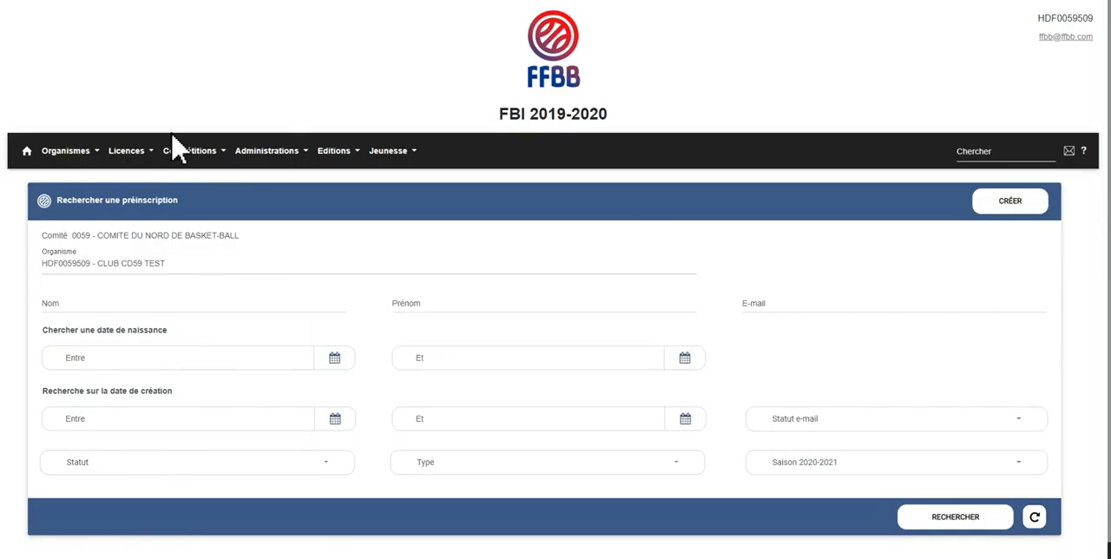
click(91, 153)
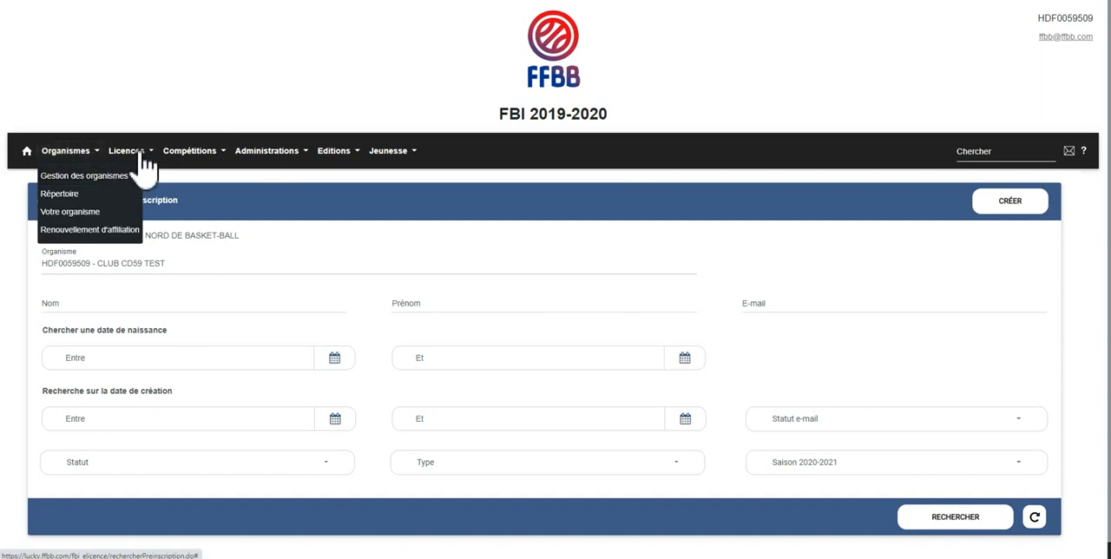
click(138, 153)
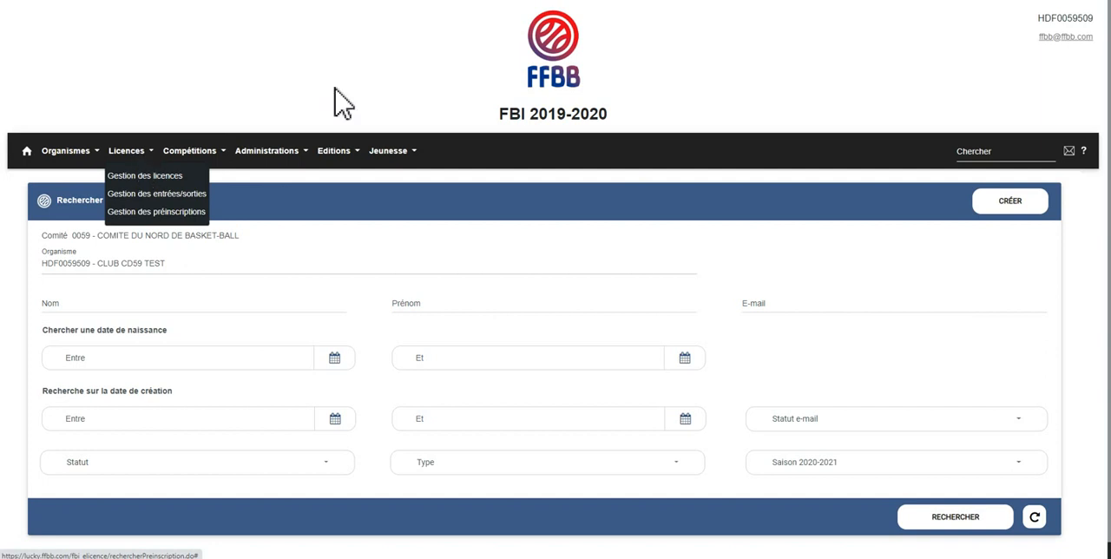
click(607, 168)
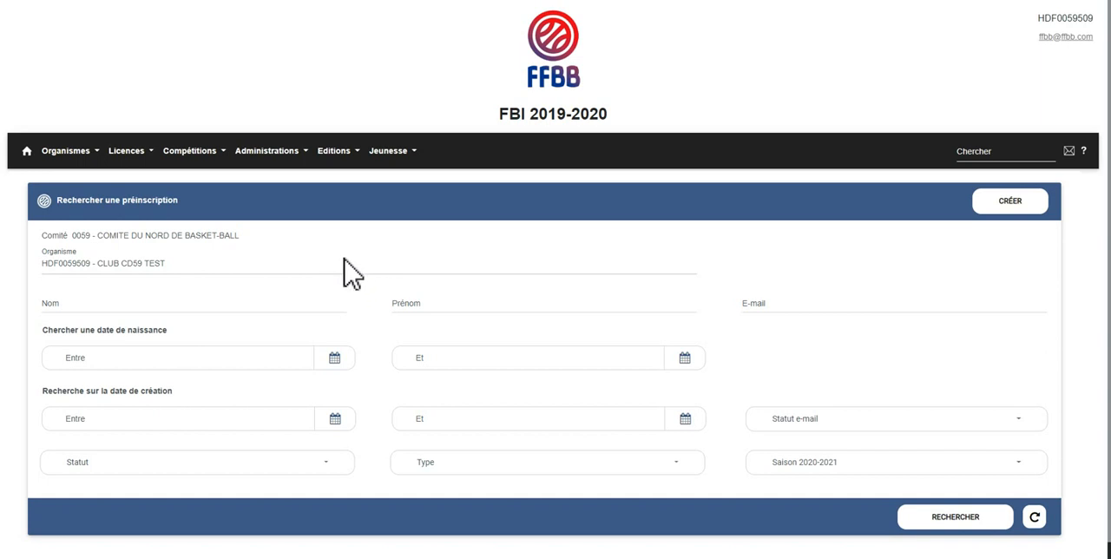
scroll(335, 279, down, 1)
scroll(334, 279, up, 1)
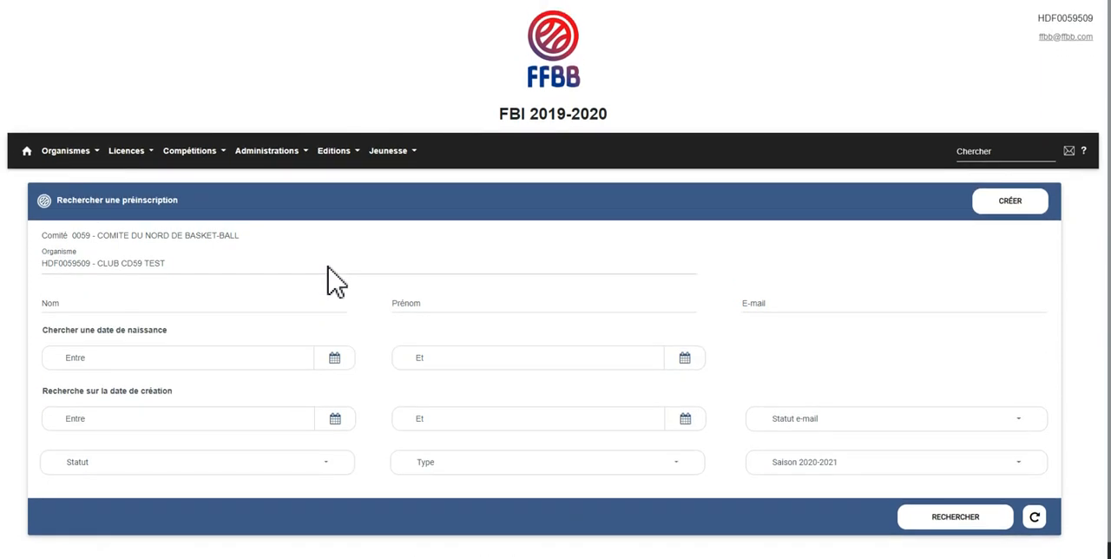